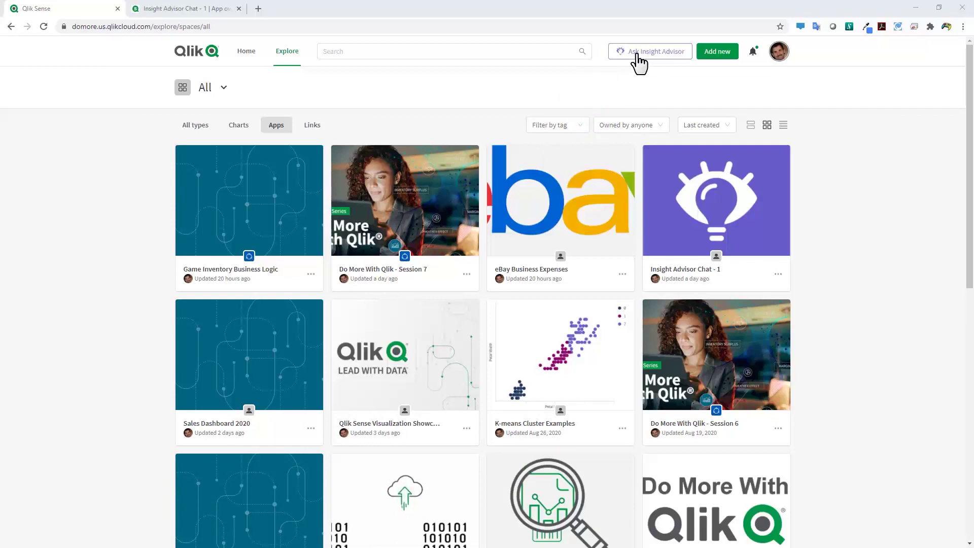
Open Insight Advisor Chat, list its available apps, and view the Insight Advisor Chat - 1 app overview.
{"action": "left_click", "coordinate": [638, 56]}
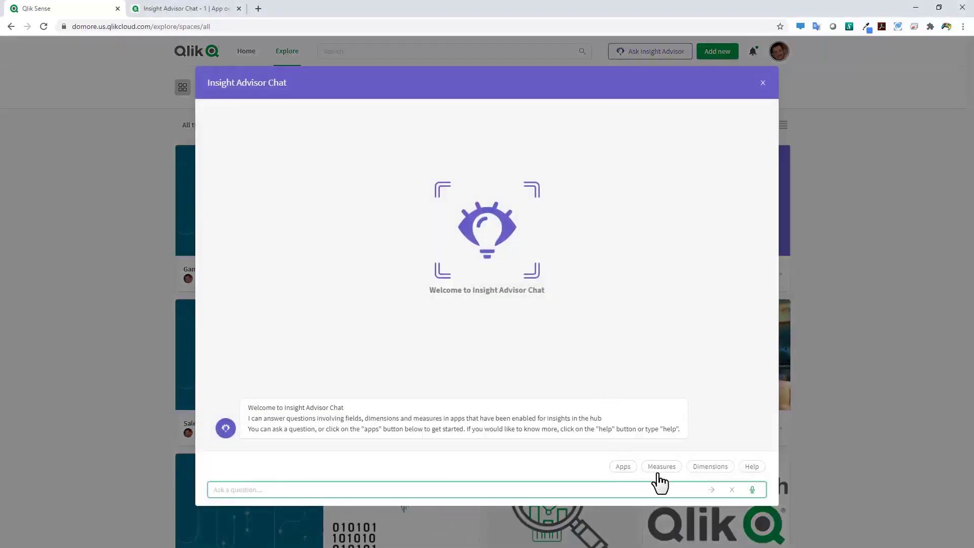
{"action": "left_click", "coordinate": [630, 470]}
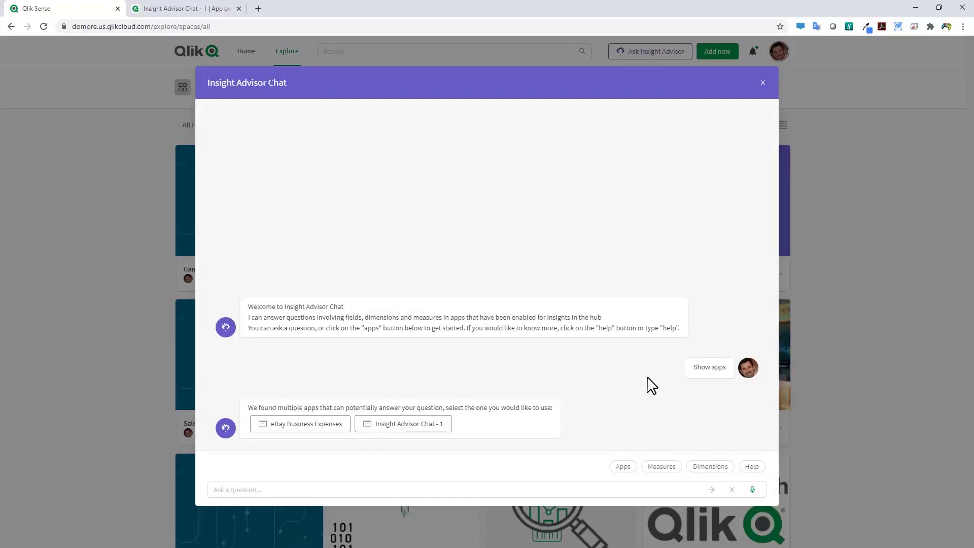
{"action": "left_click", "coordinate": [186, 10]}
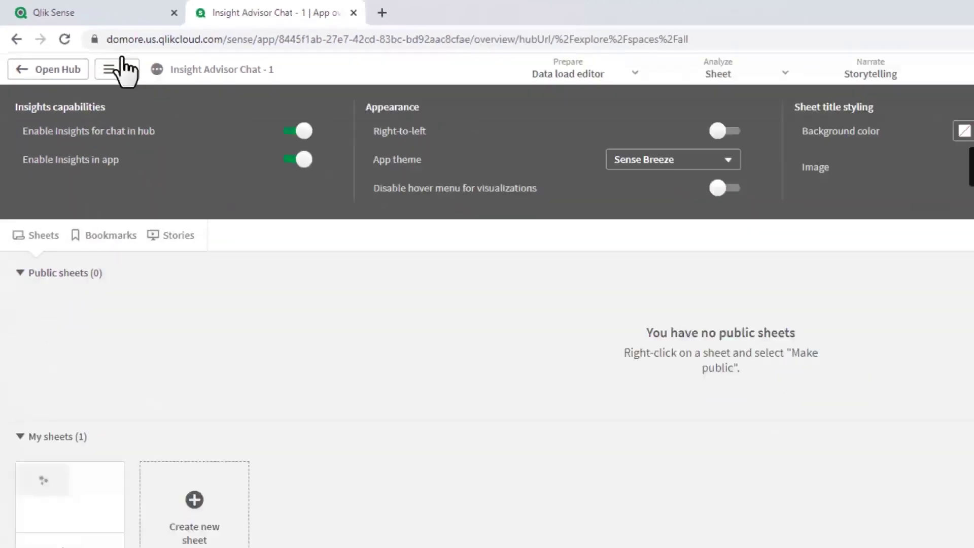
{"action": "left_click", "coordinate": [211, 28]}
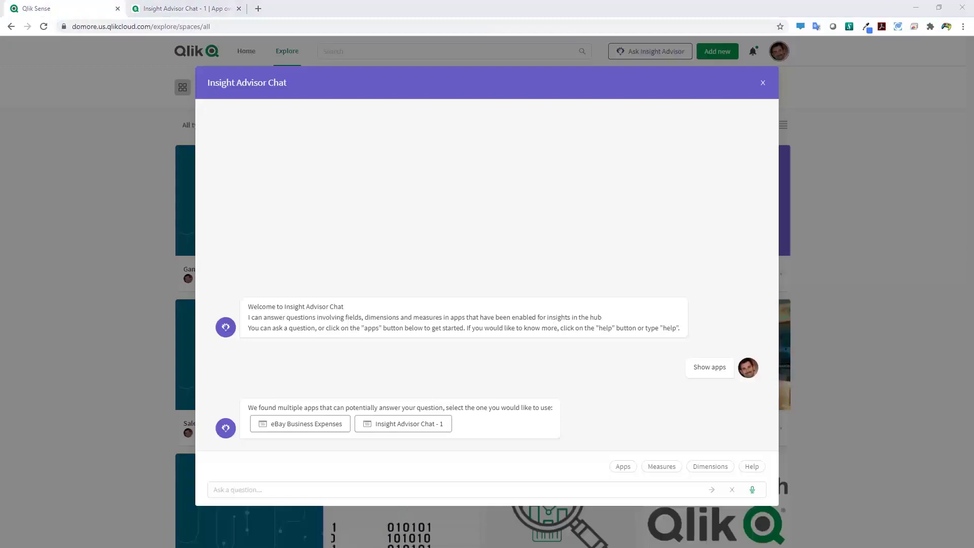
Ask the chat 'how many customers this year' and get 73 customers for 2020.
{"action": "left_click", "coordinate": [253, 491]}
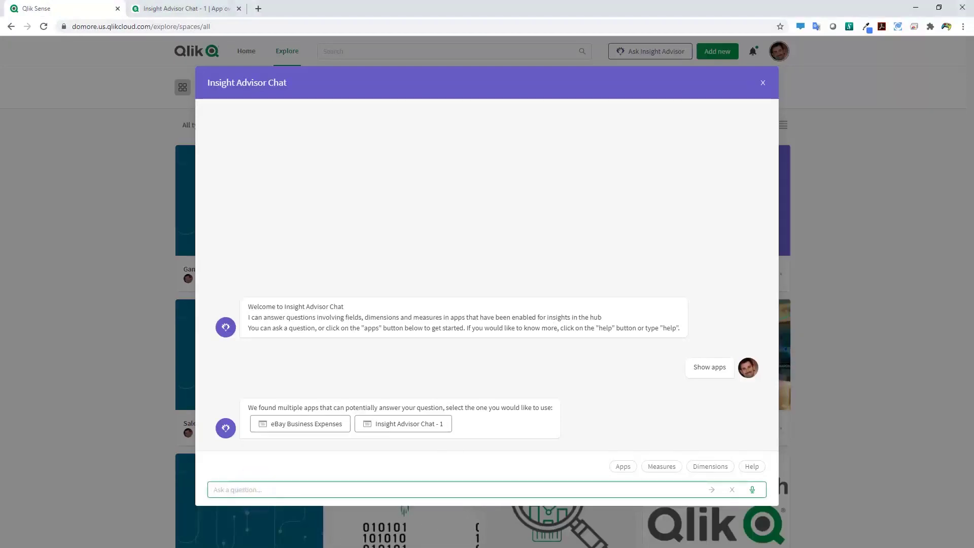
{"action": "type", "text": "how many cus"}
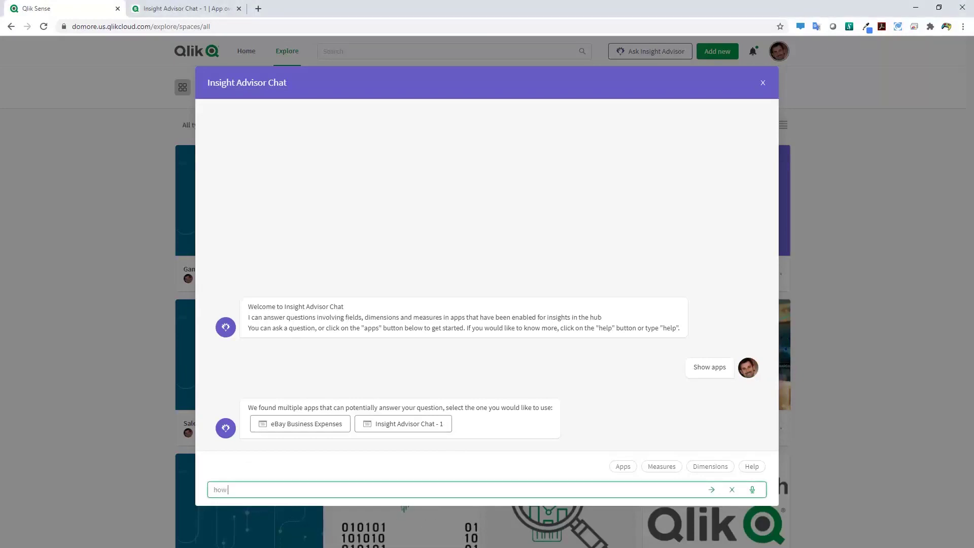
{"action": "type", "text": "tomers this ye"}
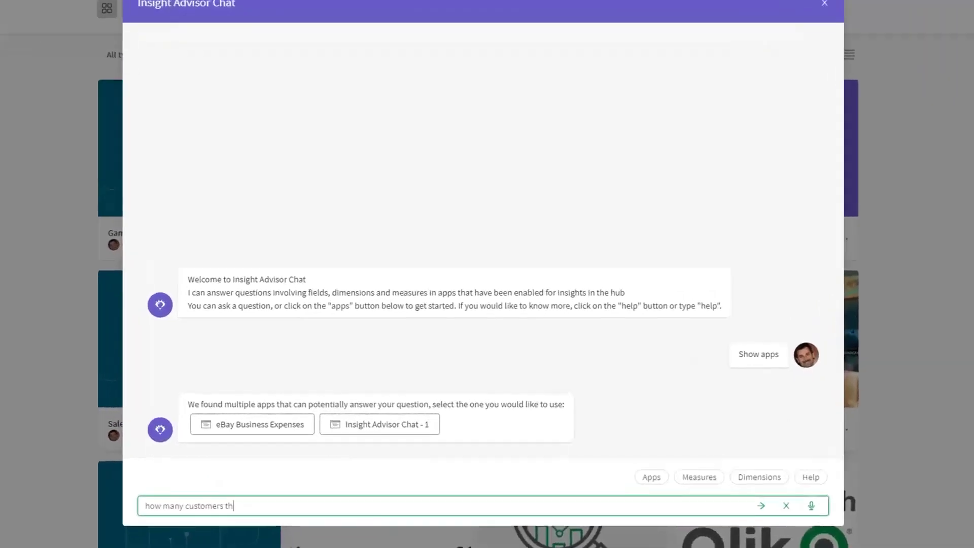
{"action": "type", "text": "ar"}
{"action": "key", "text": "Return"}
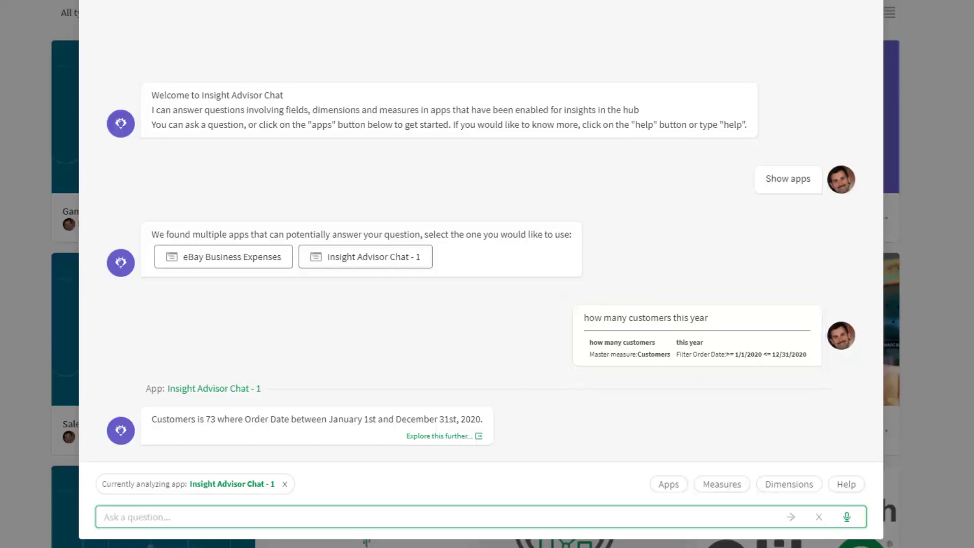
{"action": "left_click", "coordinate": [439, 515]}
Ask how many customers purchased babywear this year (34), then follow up with sportwear (46).
{"action": "type", "text": "how many customer"}
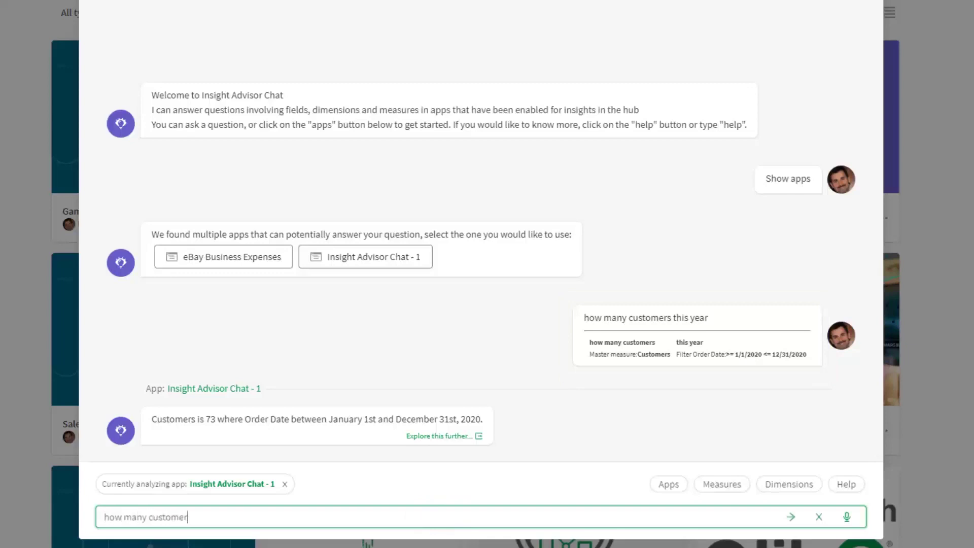
{"action": "type", "text": "s purchased babywear this year"}
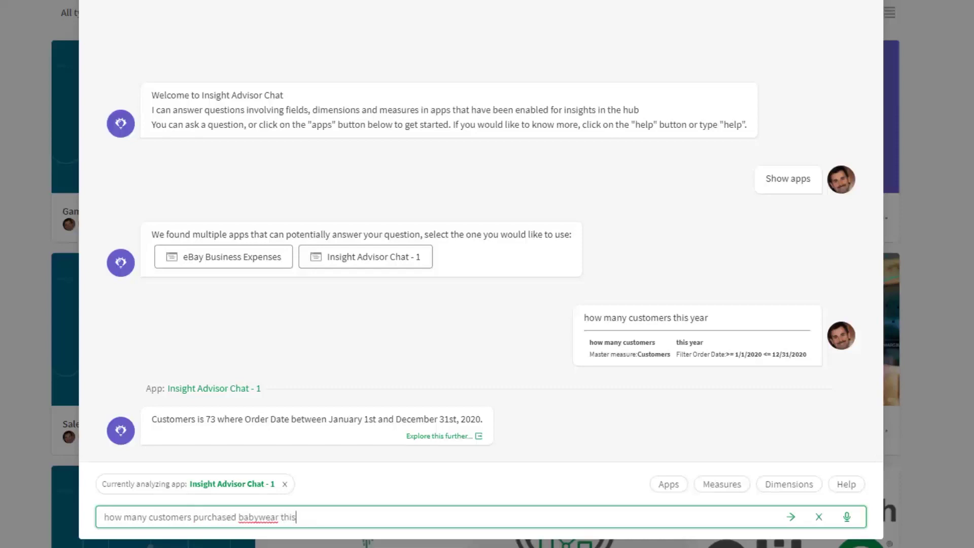
{"action": "key", "text": "Return"}
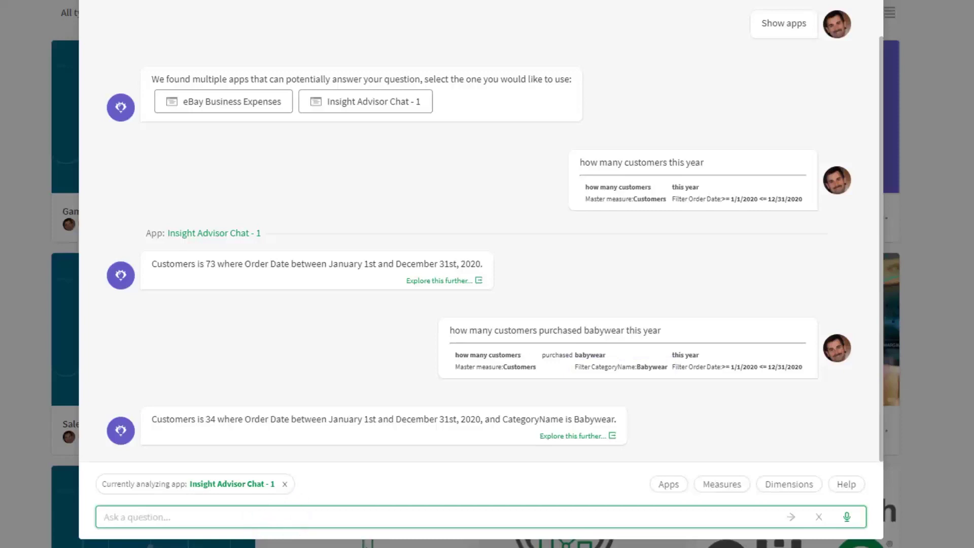
{"action": "type", "text": "how about sportwear"}
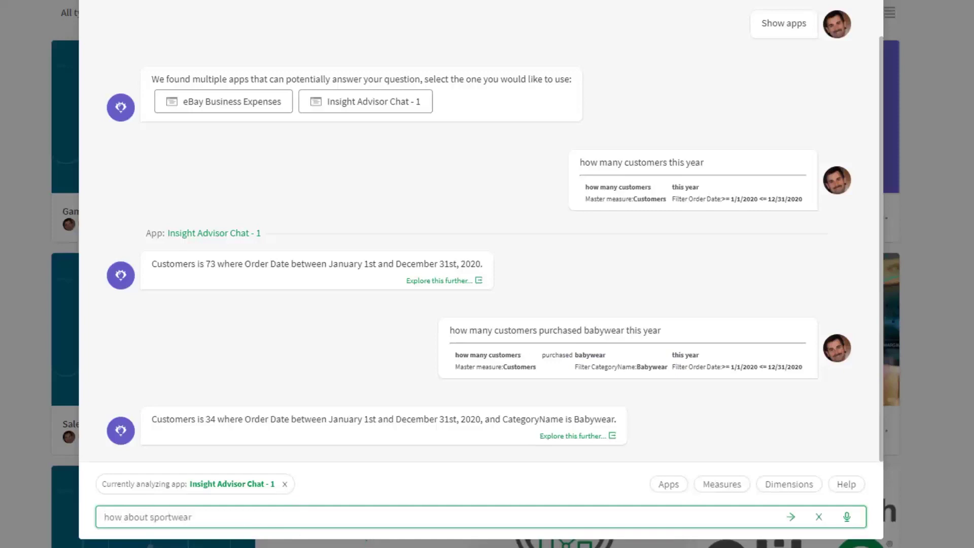
{"action": "key", "text": "Return"}
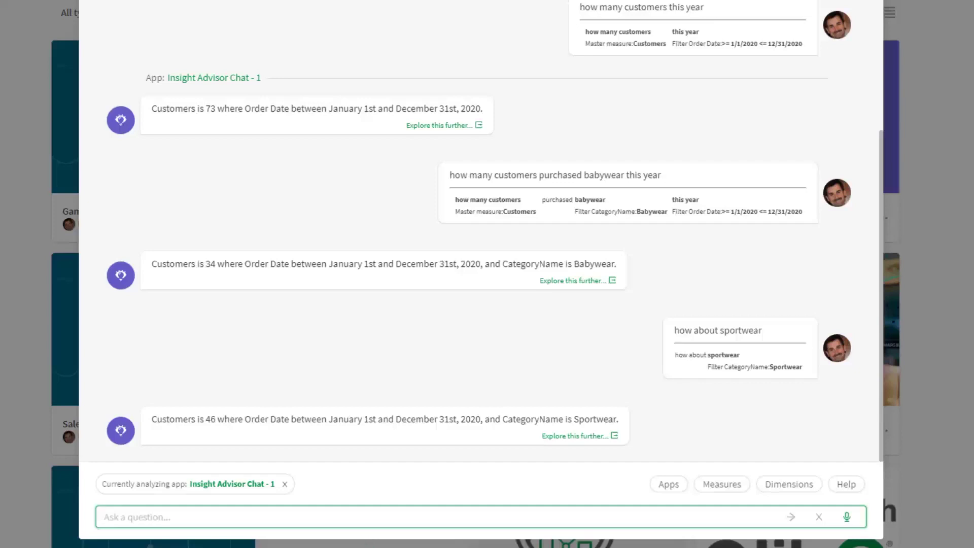
Ask 'show me my sales', then request the top 5 products with sales above 3K.
{"action": "type", "text": "show me my sales"}
{"action": "key", "text": "Return"}
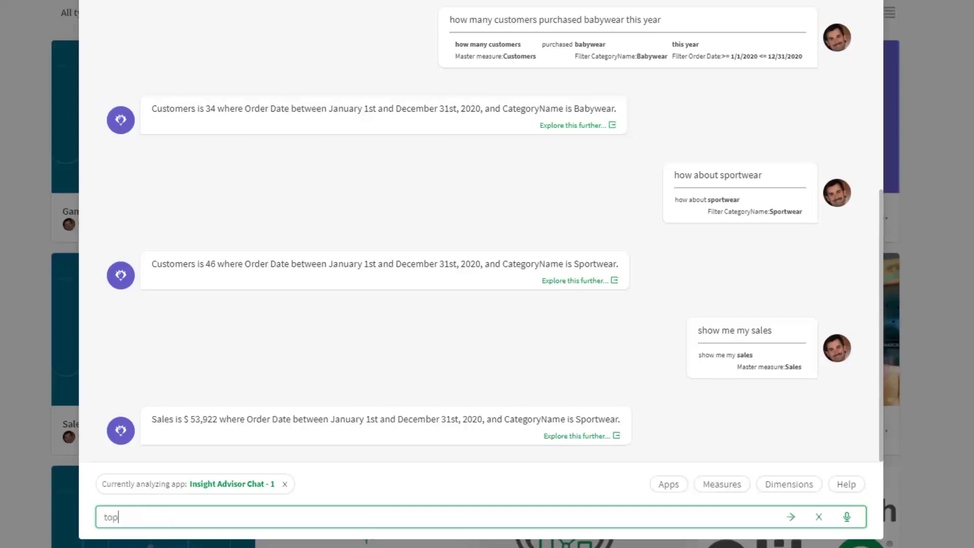
{"action": "type", "text": "5 sales > 3K for products"}
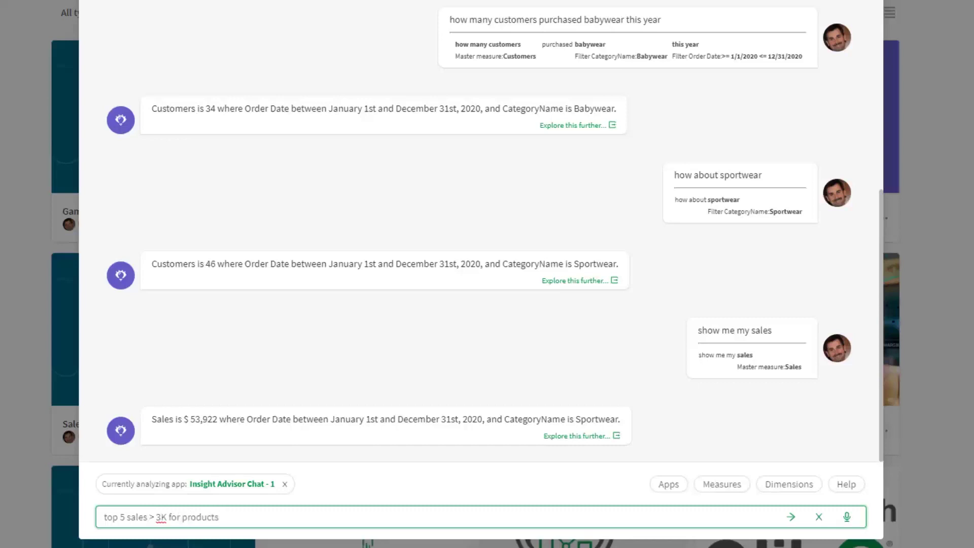
{"action": "key", "text": "Return"}
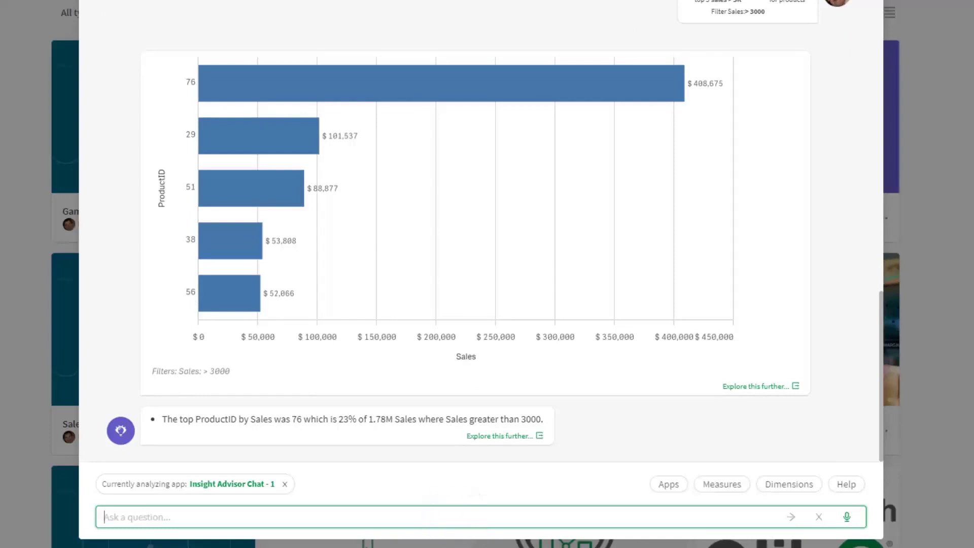
{"action": "type", "text": "compare sales and cost"}
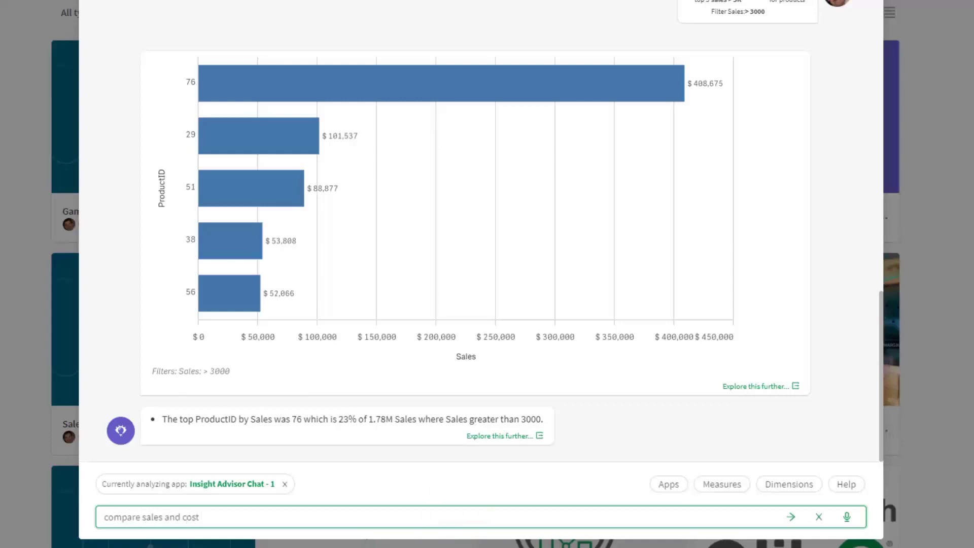
{"action": "type", "text": " by product this year"}
Submit 'compare sales and cost by product this year' and explore the resulting scatter plot further.
{"action": "key", "text": "Return"}
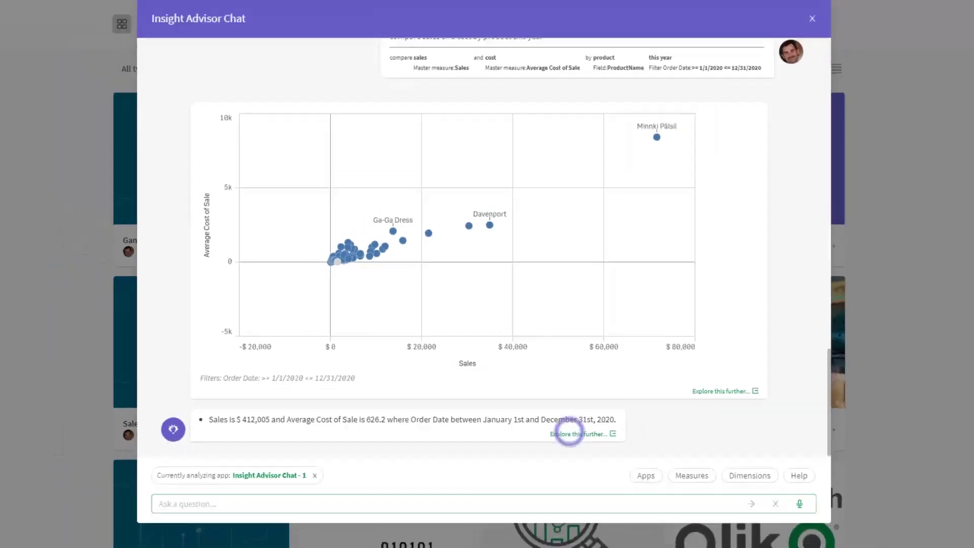
{"action": "left_click", "coordinate": [591, 435]}
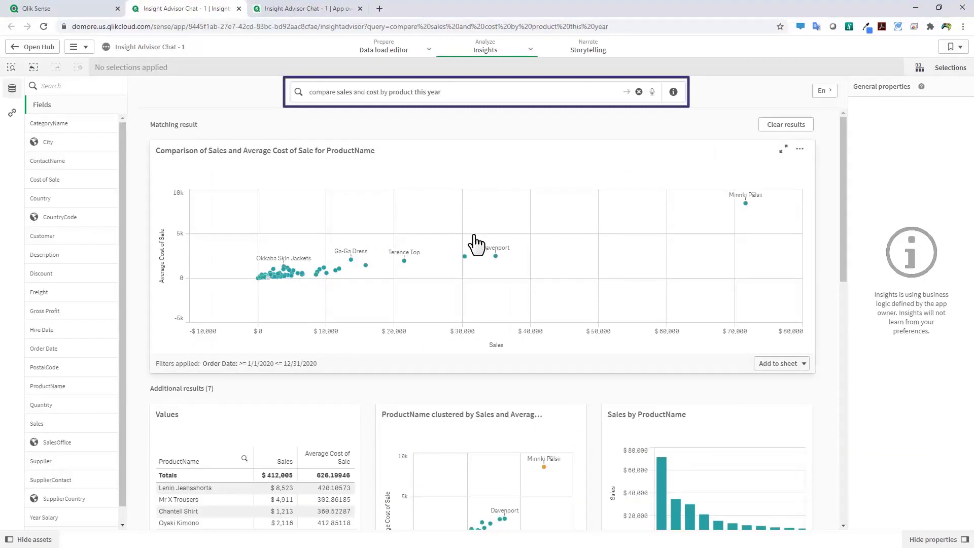
Browse the additional Insights results and return to the Sales versus Average Cost of Sale scatter.
{"action": "scroll", "coordinate": [390, 364], "scroll_direction": "down", "scroll_amount": 2}
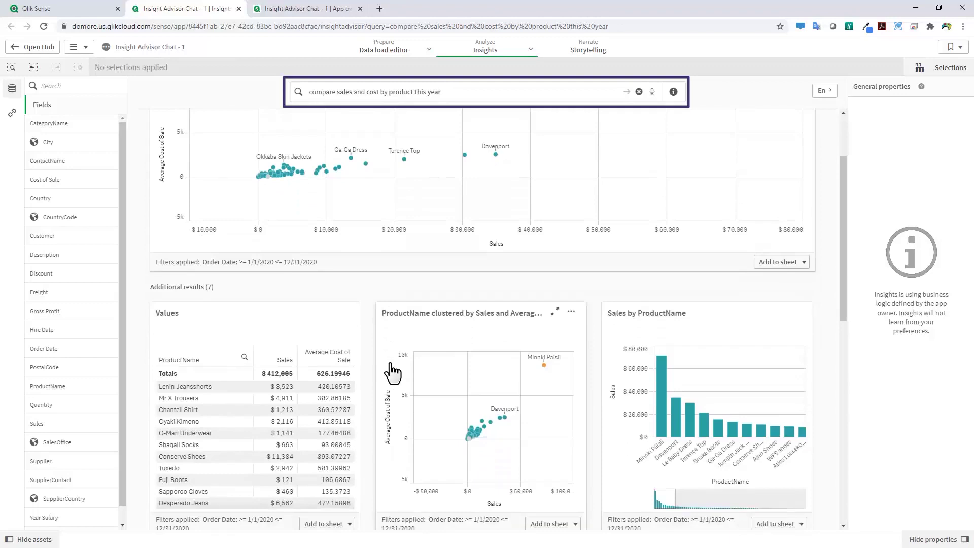
{"action": "scroll", "coordinate": [391, 371], "scroll_direction": "up", "scroll_amount": 2}
{"action": "left_click", "coordinate": [307, 335]}
Select products with sales $7,196–$15,385, switch the dimension to Country, and turn off the Order Date filter.
{"action": "left_click_drag", "start_coordinate": [308, 335], "coordinate": [361, 334]}
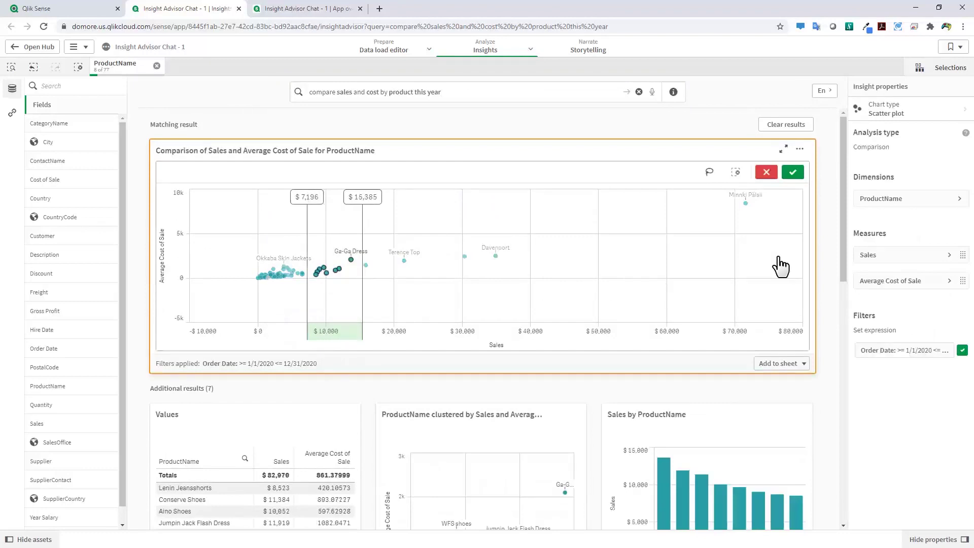
{"action": "left_click", "coordinate": [875, 200]}
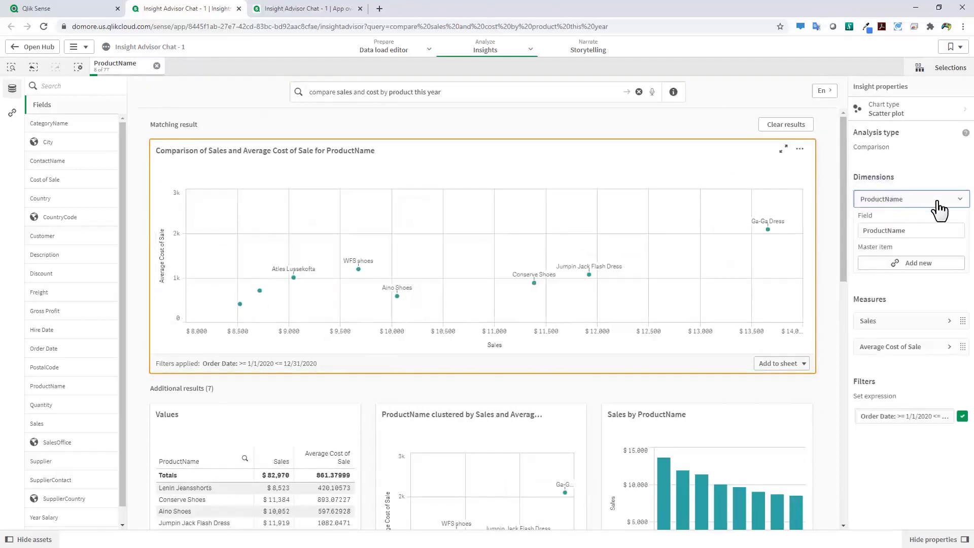
{"action": "left_click", "coordinate": [959, 201]}
{"action": "left_click", "coordinate": [959, 202]}
{"action": "left_click", "coordinate": [923, 237]}
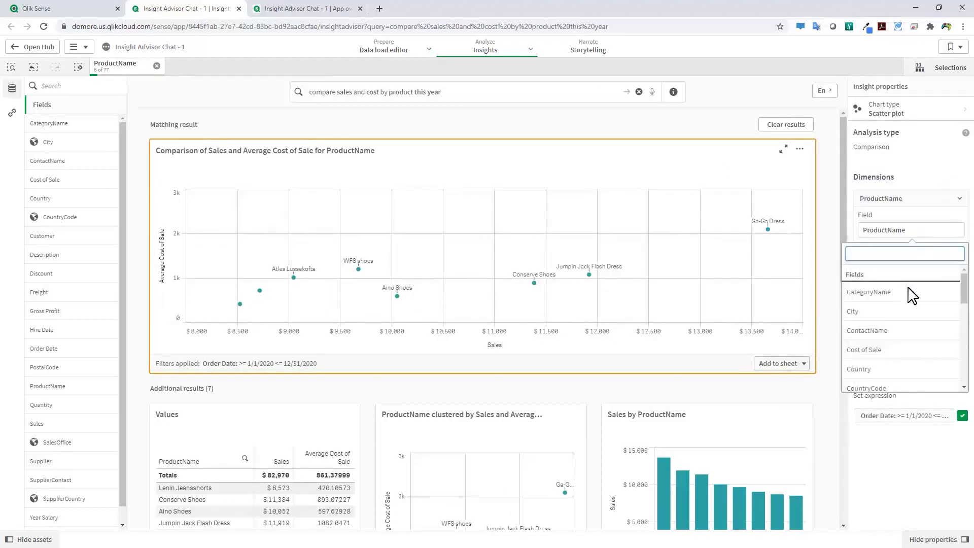
{"action": "left_click", "coordinate": [889, 370]}
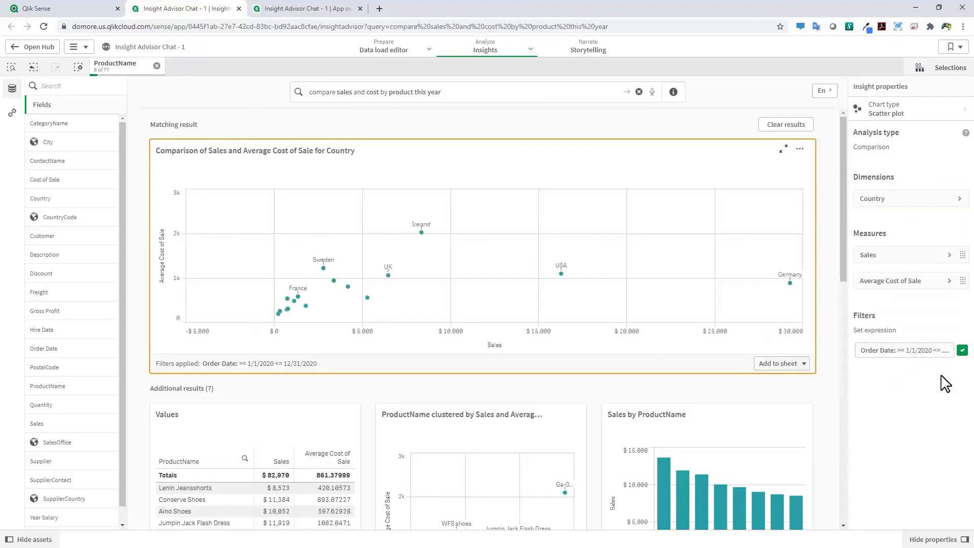
{"action": "left_click", "coordinate": [963, 350]}
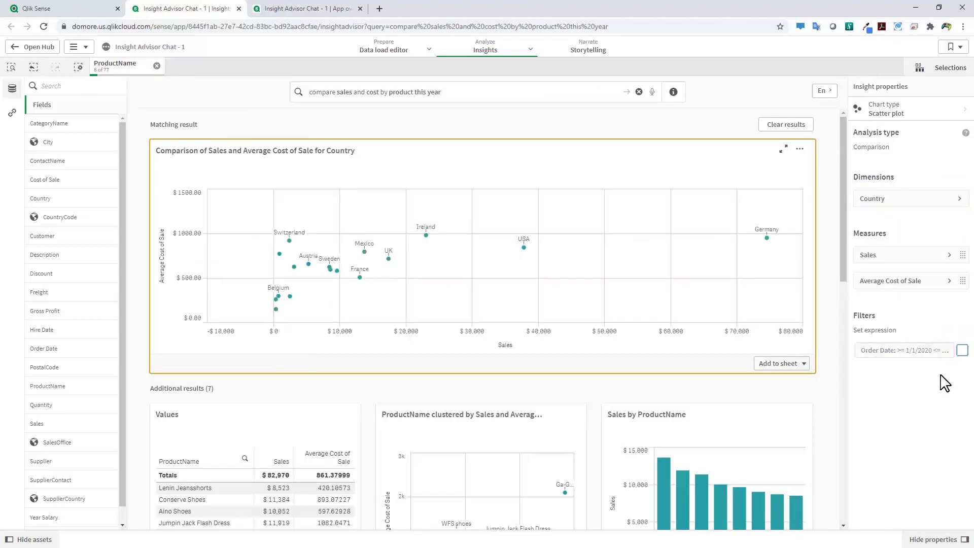
Replace the Average Cost of Sale measure with Gross Profit.
{"action": "left_click", "coordinate": [906, 285]}
{"action": "left_click", "coordinate": [904, 312]}
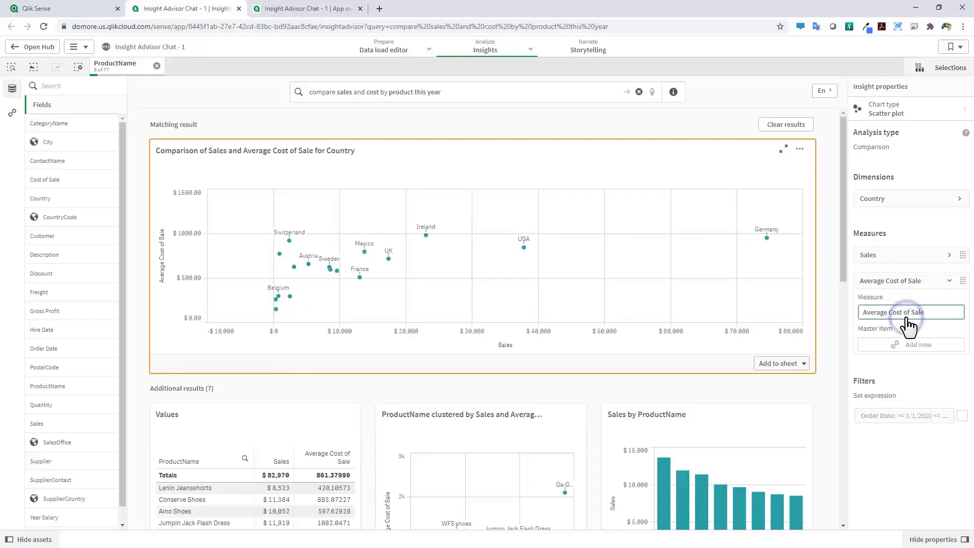
{"action": "scroll", "coordinate": [902, 398], "scroll_direction": "down", "scroll_amount": 3}
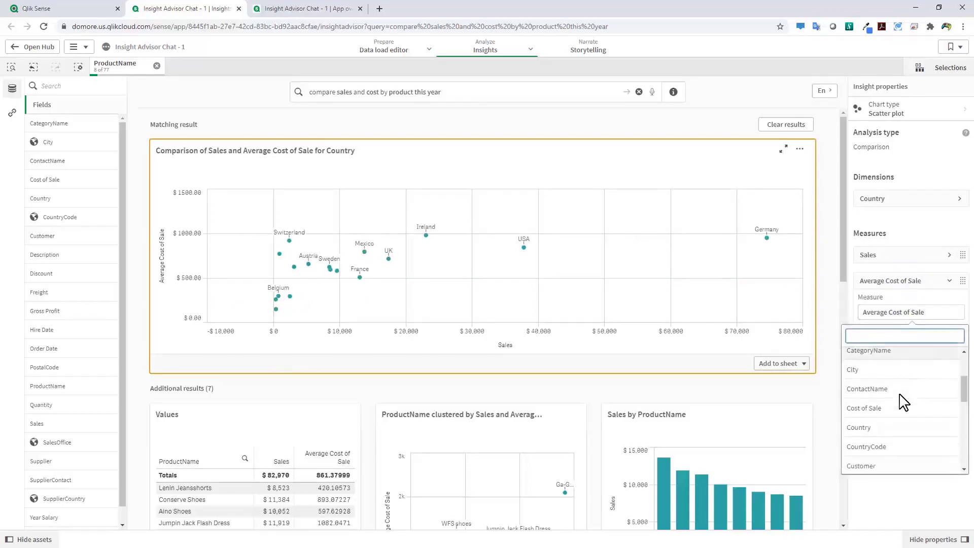
{"action": "scroll", "coordinate": [901, 401], "scroll_direction": "down", "scroll_amount": 3}
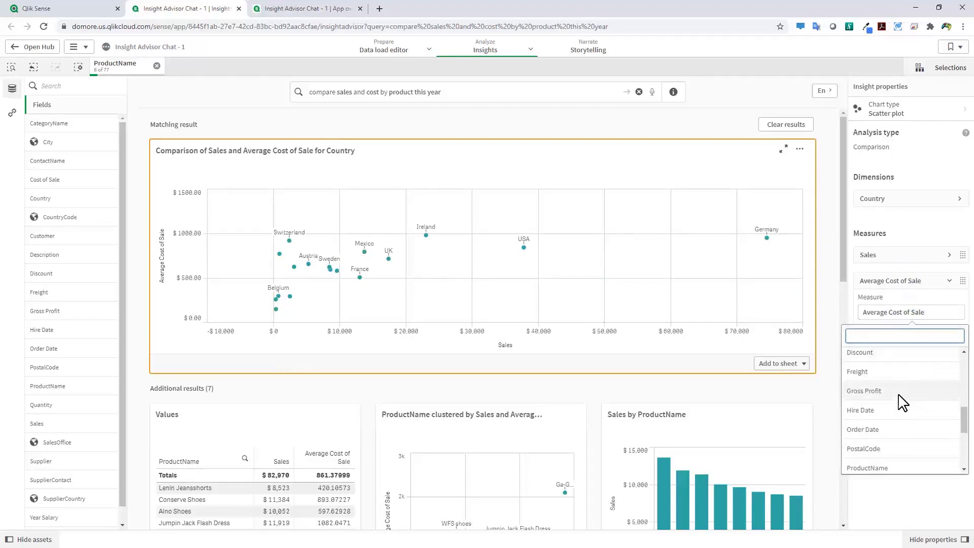
{"action": "left_click", "coordinate": [900, 392]}
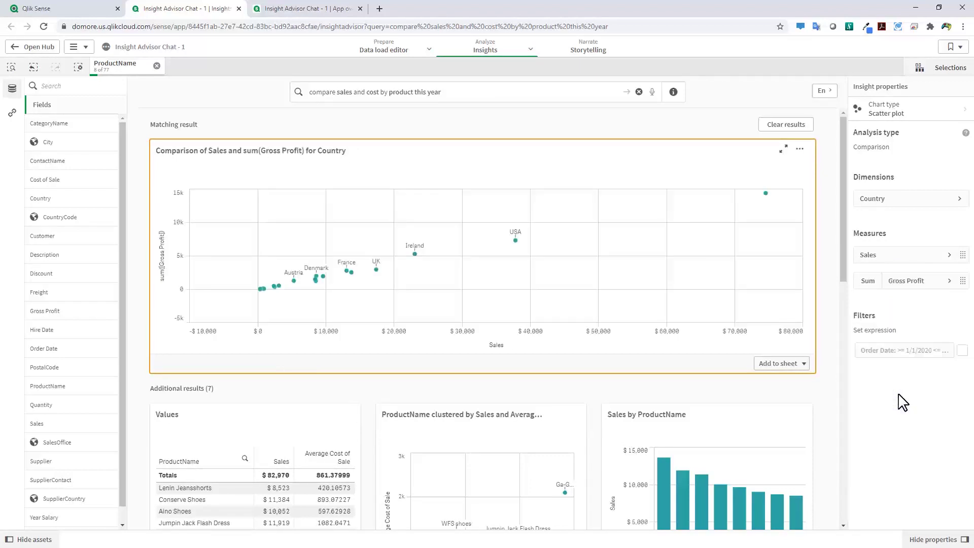
{"action": "left_click", "coordinate": [801, 365]}
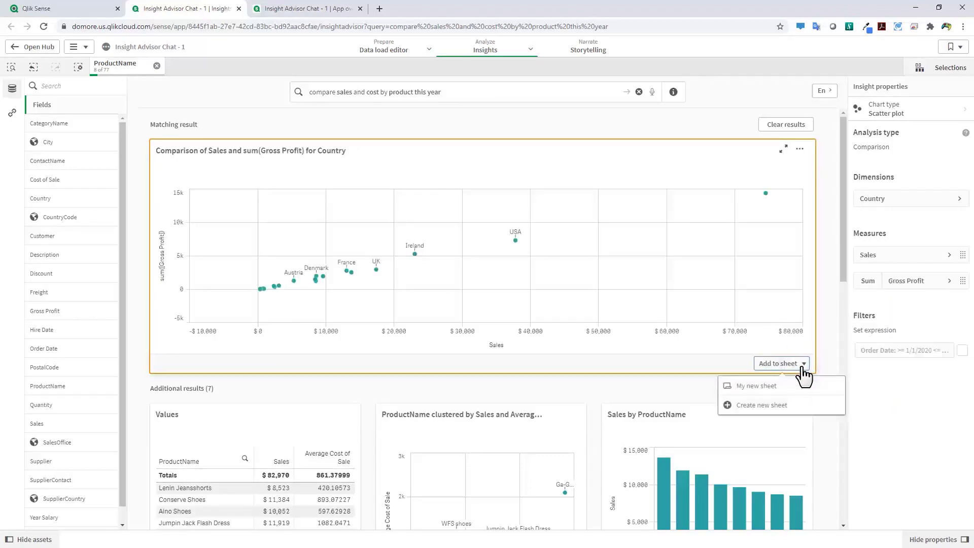
Add the edited Country scatter to a new sheet and open My new sheet in sheet view.
{"action": "left_click", "coordinate": [779, 406]}
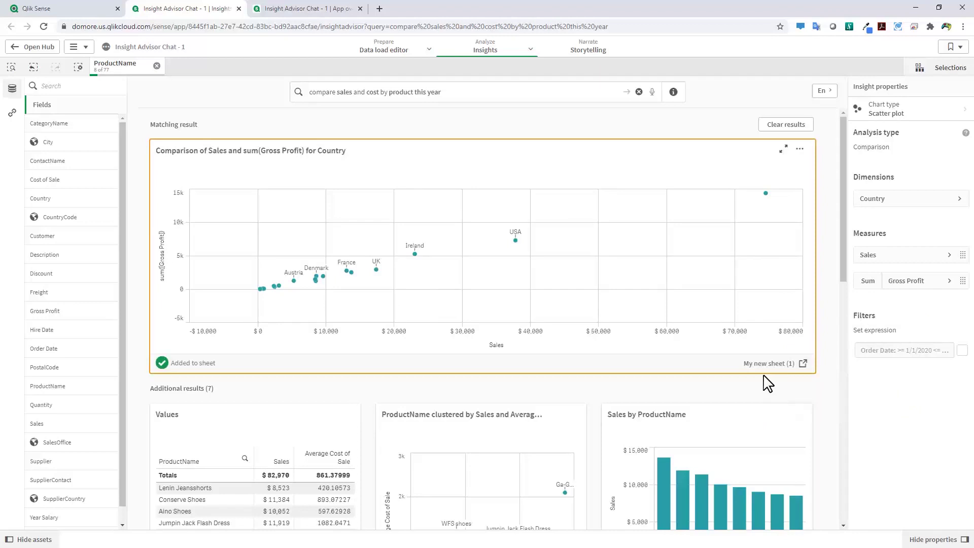
{"action": "mouse_move", "coordinate": [495, 55]}
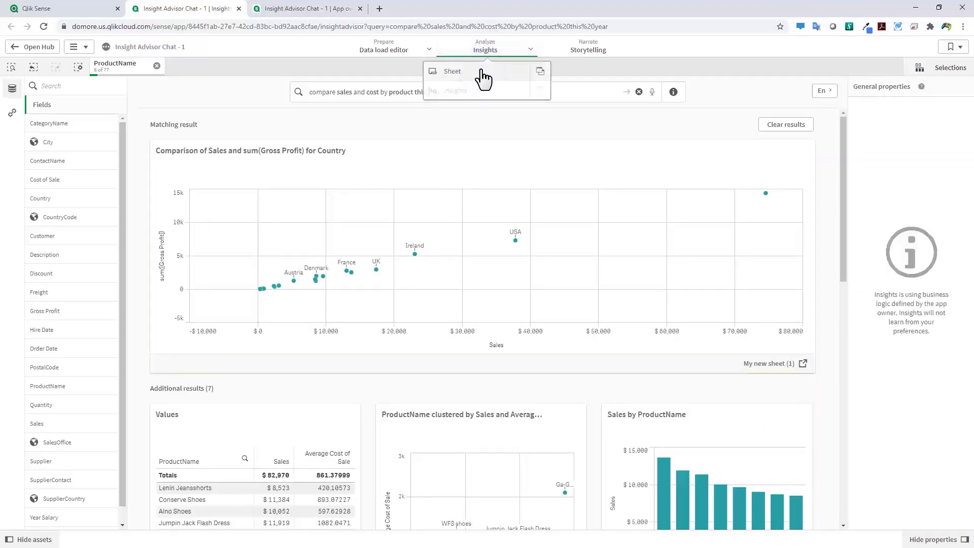
{"action": "left_click", "coordinate": [483, 73]}
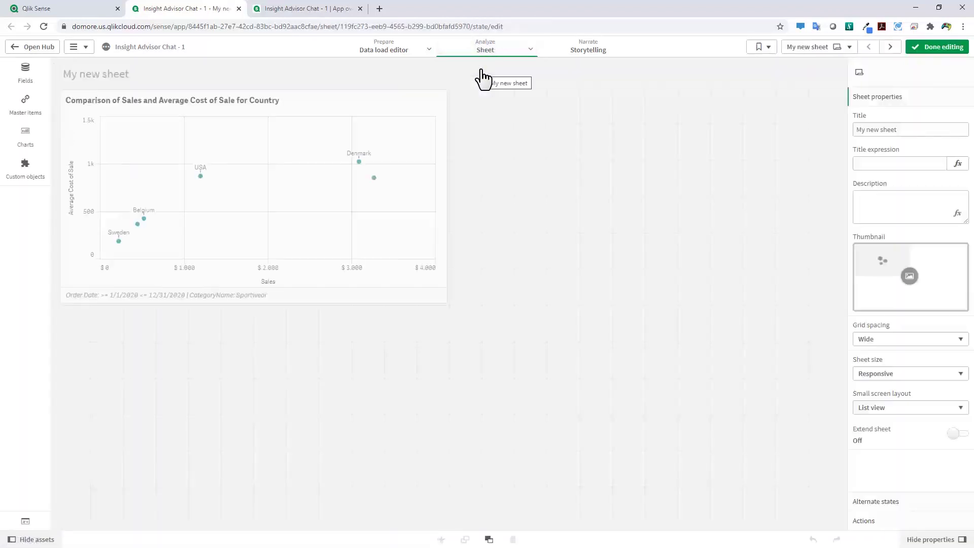